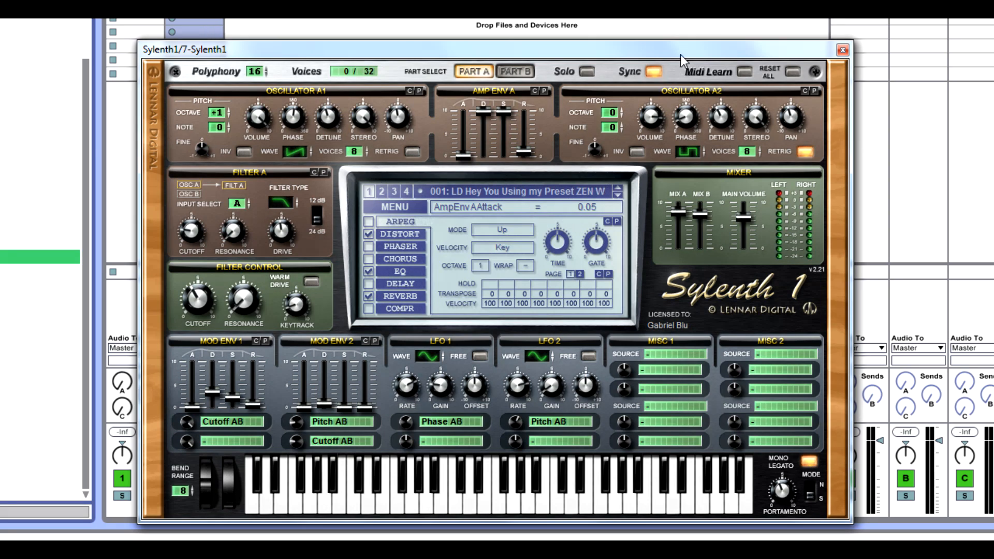
drag(697, 53, 579, 68)
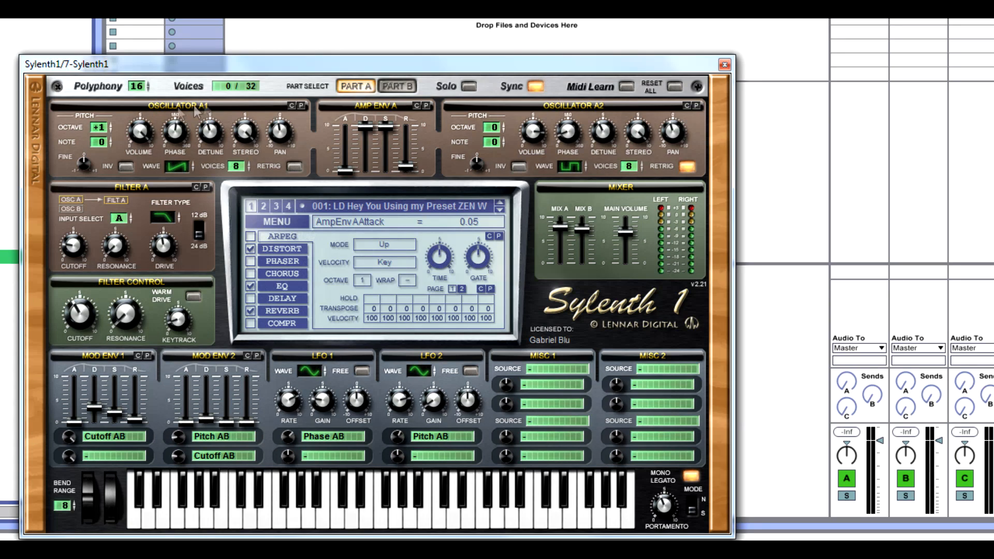
drag(166, 67, 364, 37)
drag(278, 42, 307, 34)
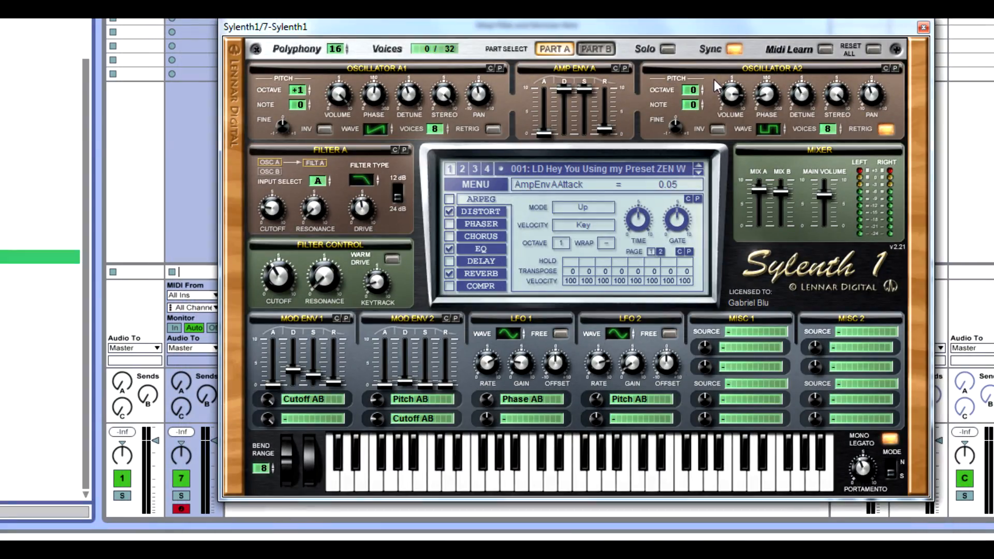
drag(667, 30, 688, 49)
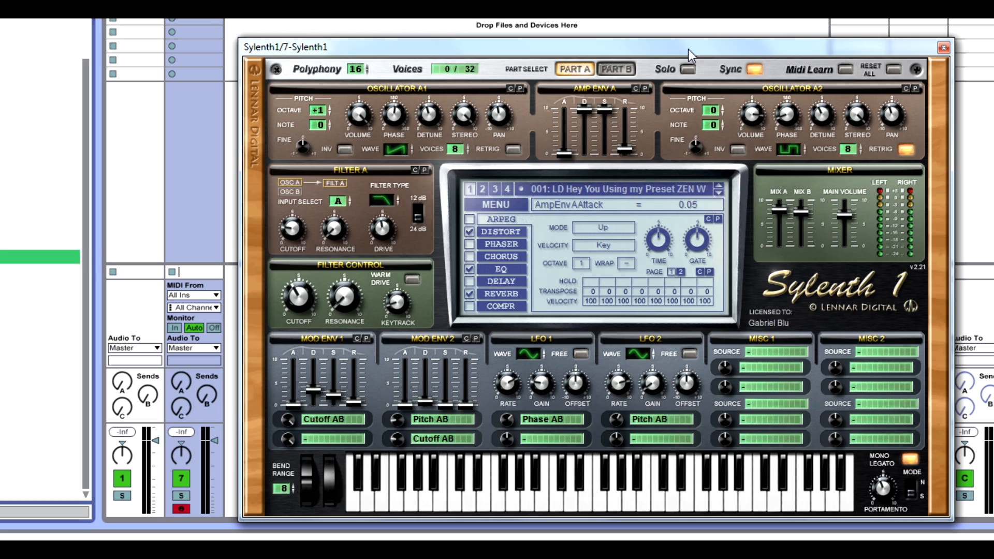
drag(406, 45, 397, 0)
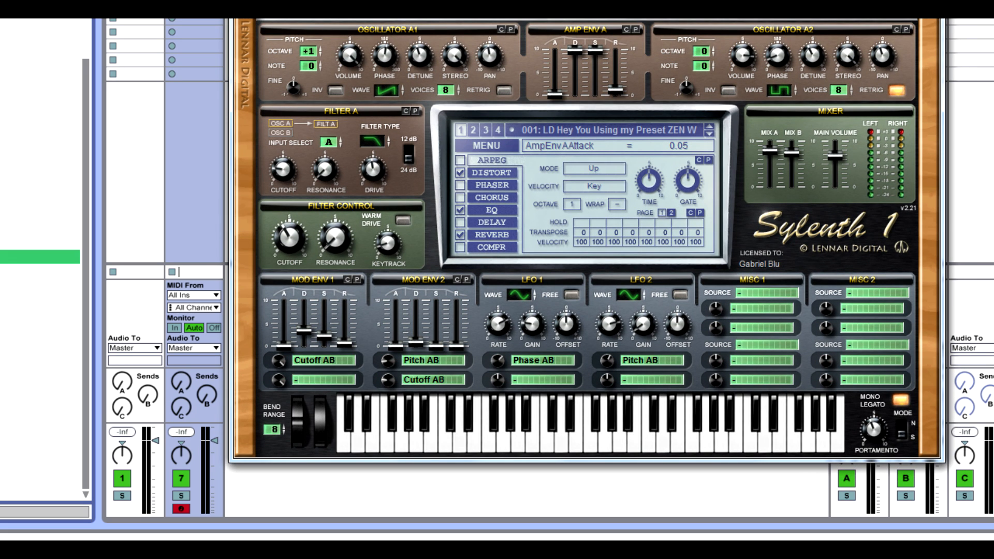
drag(397, 0, 401, 0)
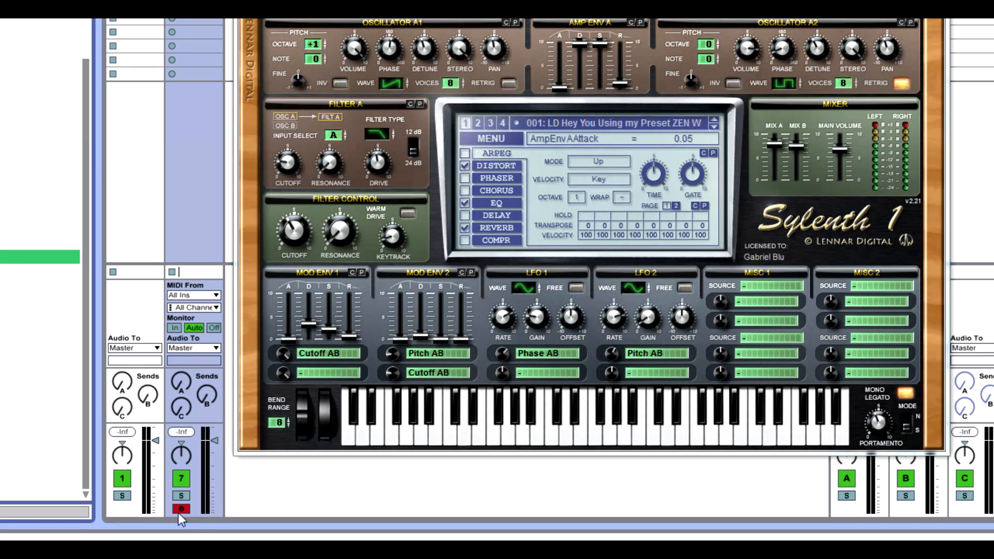
mouse_move(404, 14)
mouse_down()
mouse_move(415, 91)
mouse_move(395, 19)
mouse_up()
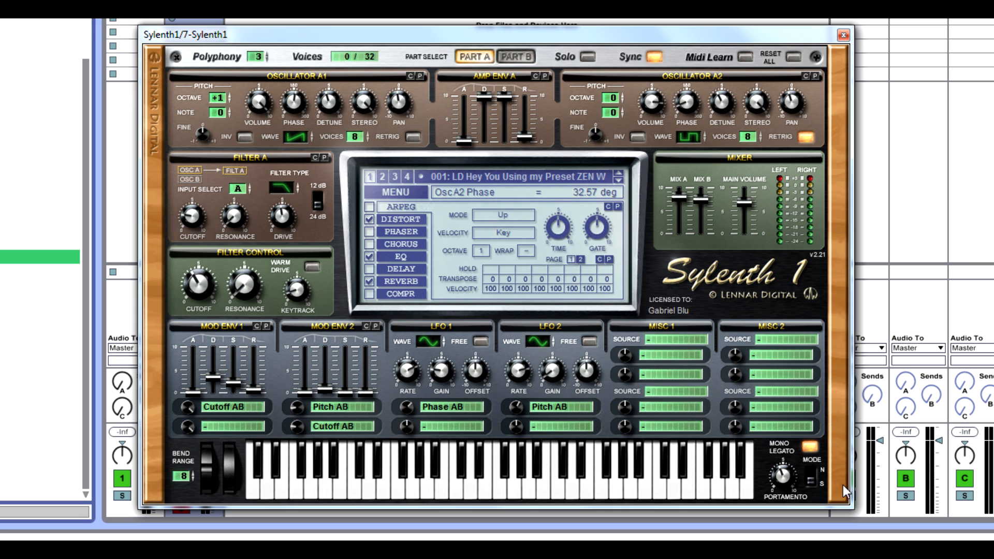
- Examine Part A's oscillator settings, including oscillator A2's phase, both waveforms and oscillator A1's octave
drag(681, 107, 680, 110)
click(683, 134)
click(294, 134)
click(688, 137)
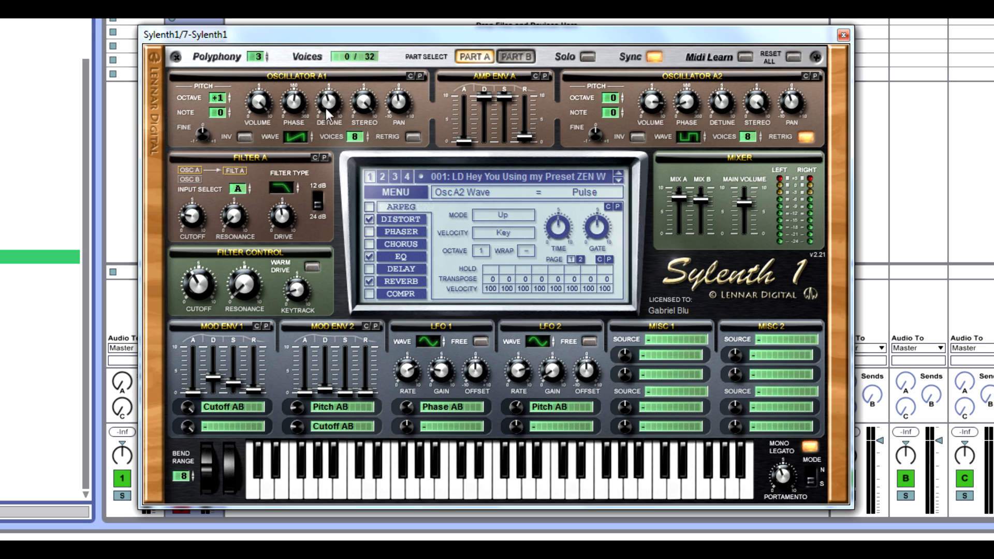
click(217, 98)
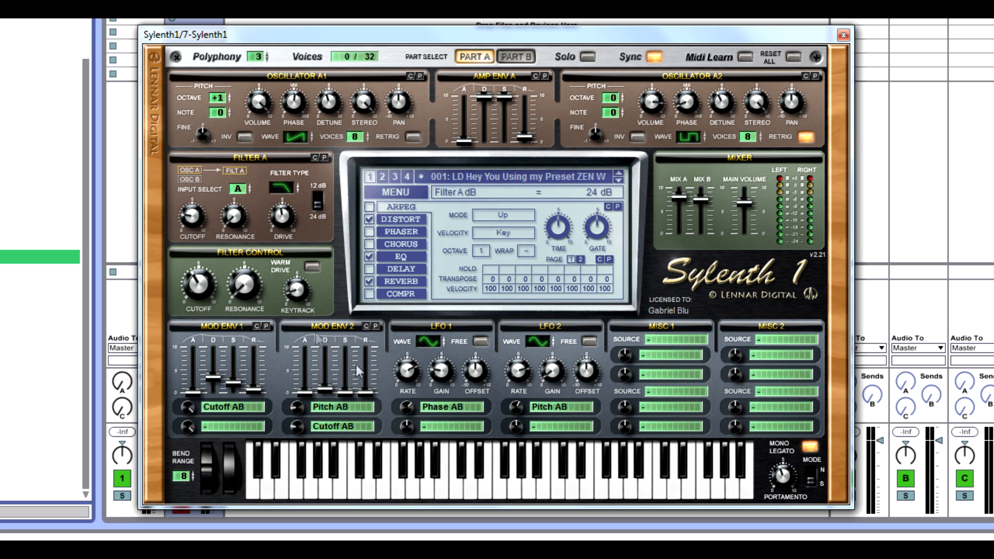
- Examine Filter A's cutoff, resonance and drive, along with the cutoff in the global filter control
click(387, 510)
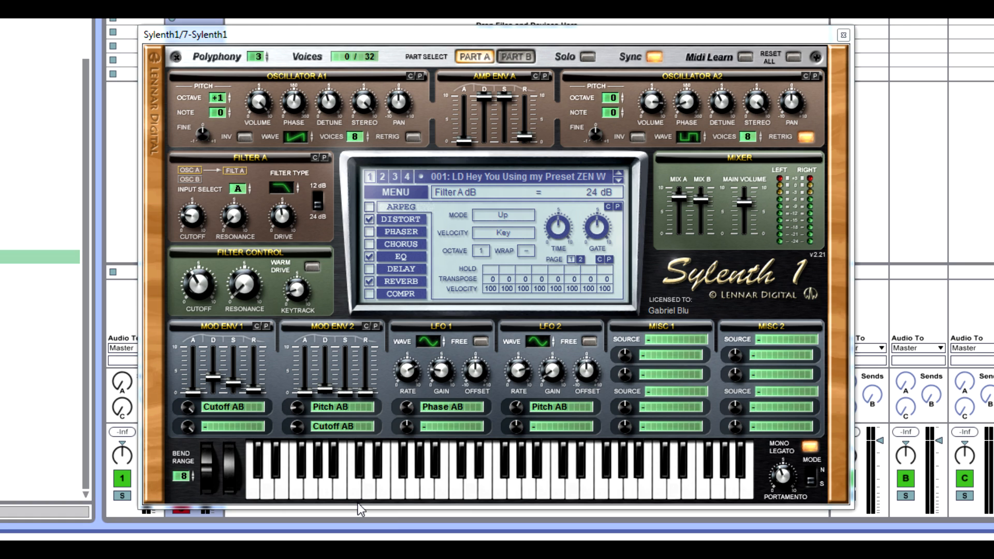
click(196, 226)
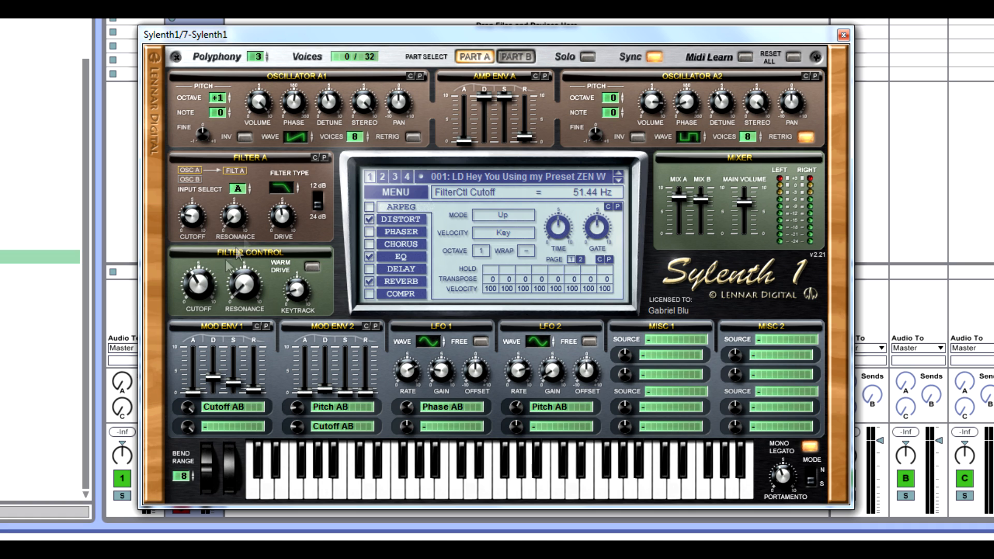
click(242, 222)
click(277, 220)
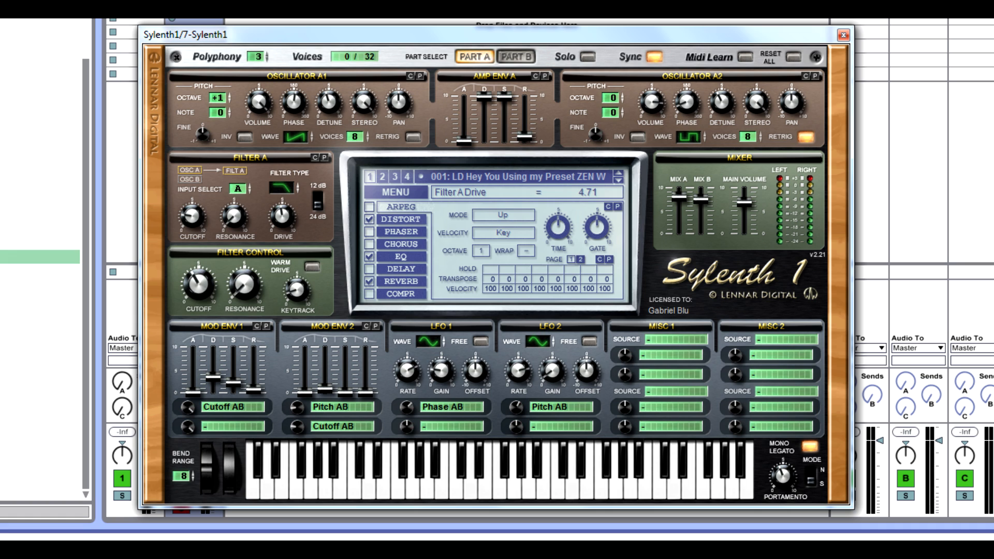
click(197, 297)
- Show Part B and rebalance the mixer, lowering Mix A, setting Mix B to 5.00 and the main volume to 10.00
click(527, 58)
click(480, 58)
click(506, 59)
drag(701, 199, 701, 233)
drag(681, 198, 702, 227)
drag(747, 201, 766, 109)
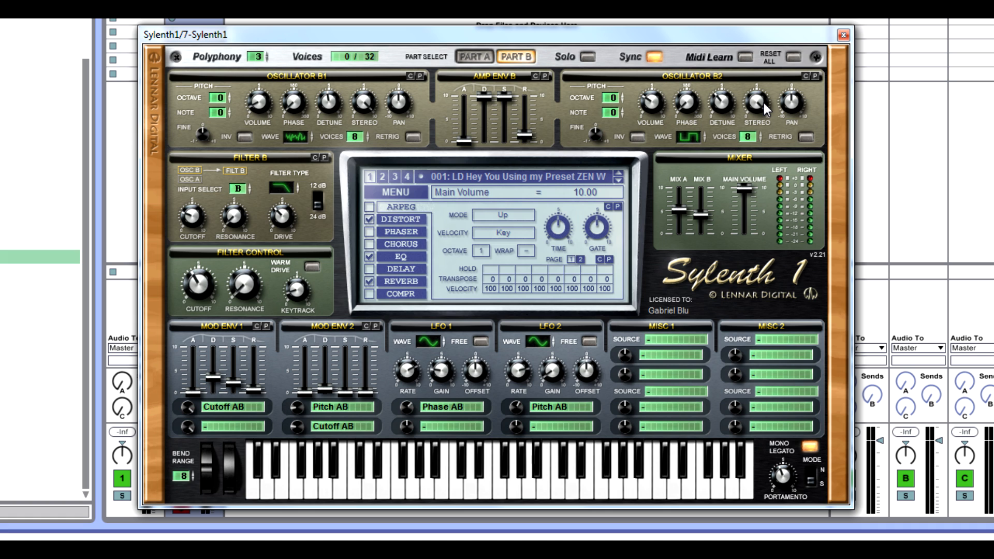
drag(701, 215, 701, 235)
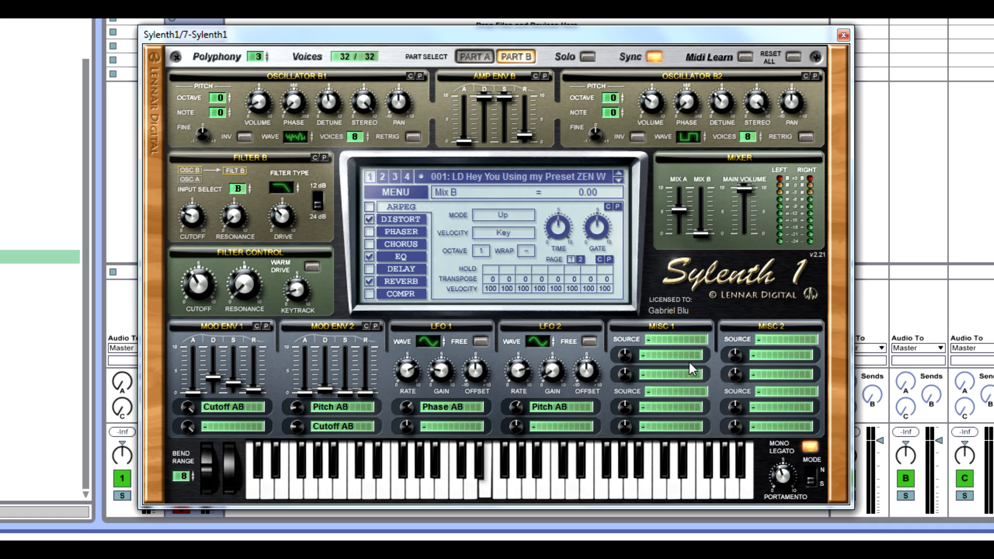
drag(700, 235, 725, 172)
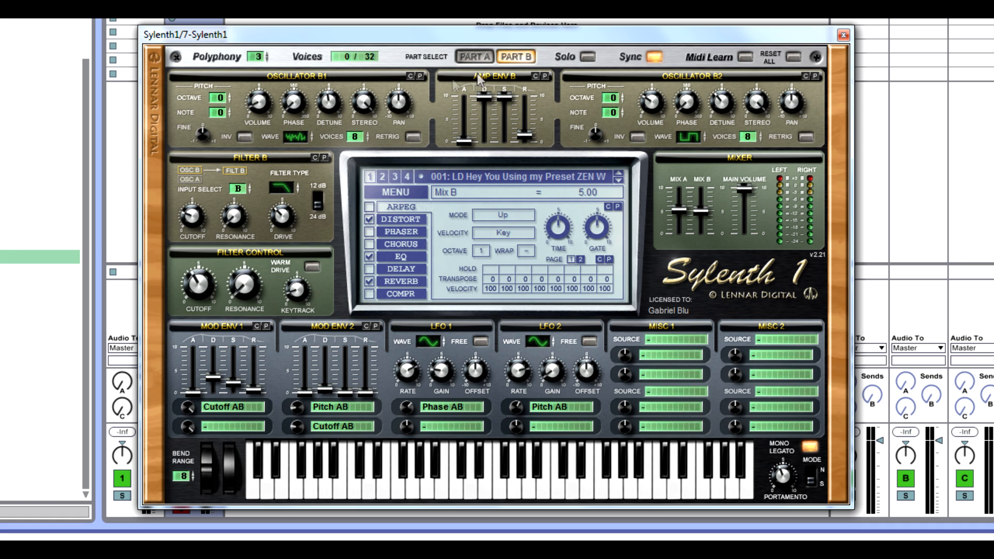
- Check oscillator B1's waveform and voices, and audition it by sweeping its volume between 10.00 and 0.00
click(298, 136)
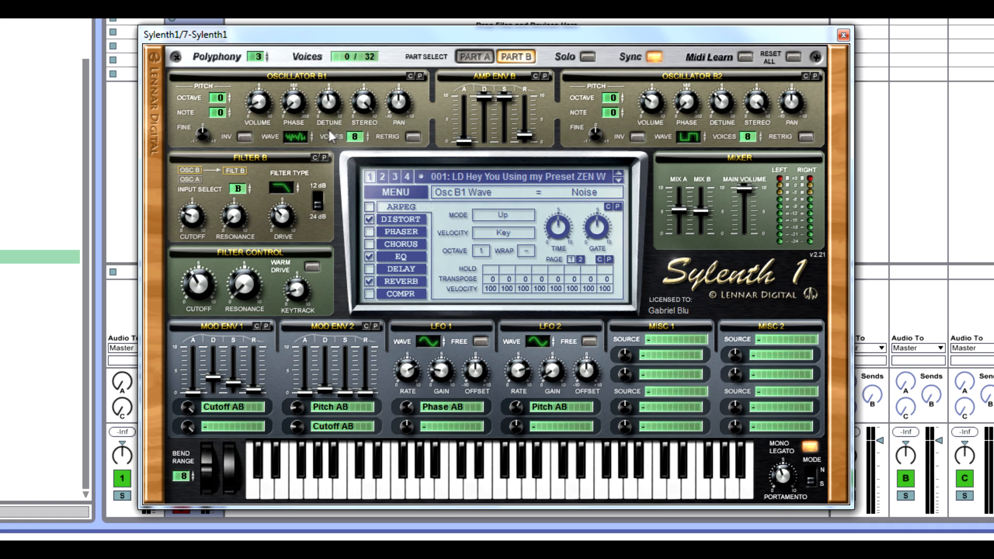
click(354, 137)
click(266, 107)
drag(586, 194, 585, 155)
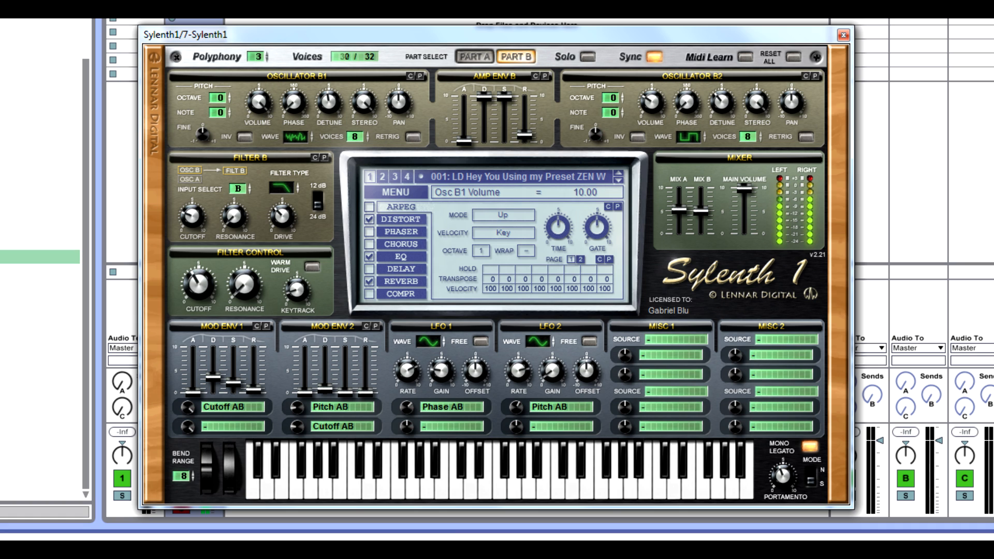
drag(257, 102, 250, 243)
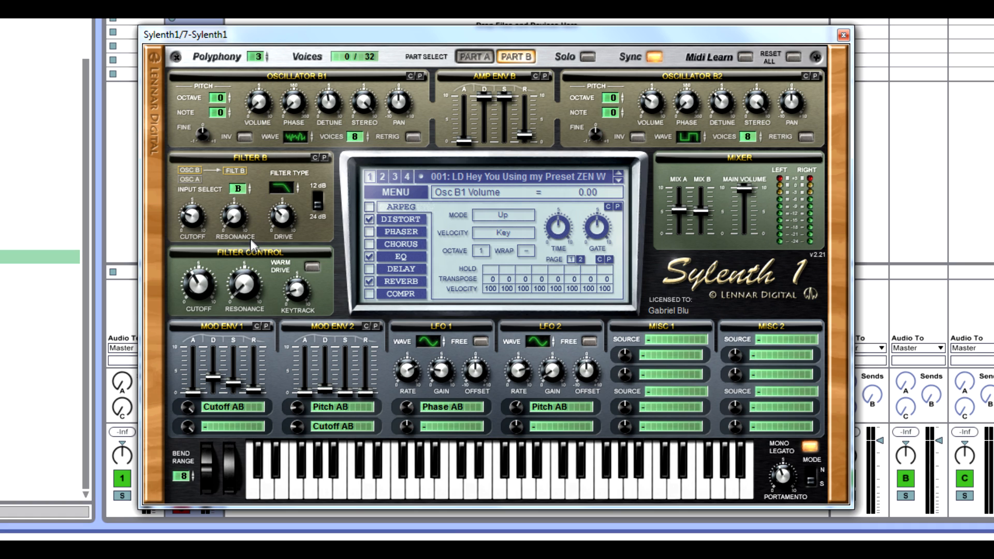
drag(250, 107, 328, 109)
- Compare Part A with Part B and check the attack and decay of the Part B amp envelope
click(483, 57)
click(516, 57)
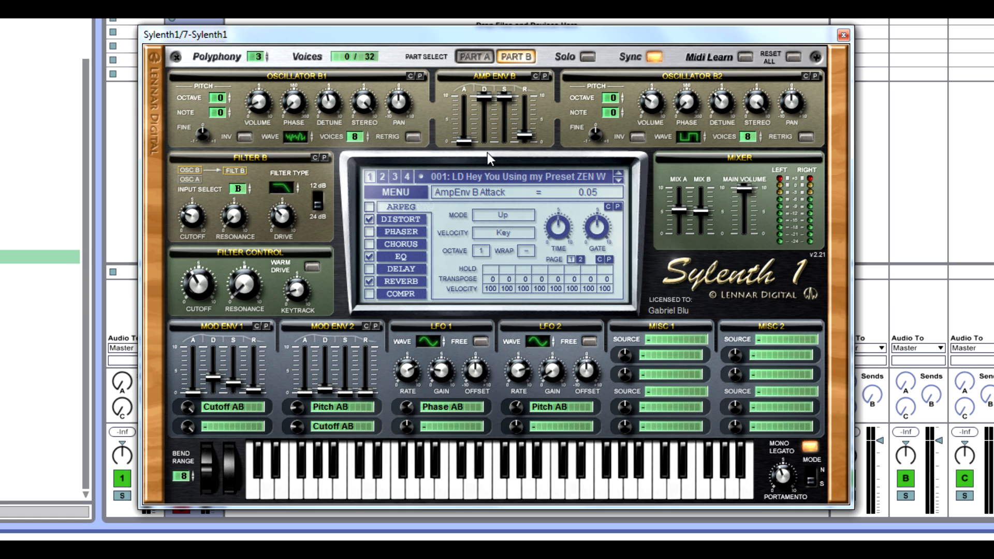
drag(485, 97, 503, 51)
- Clear Mod Env 1's first destination, reassign it to Cutoff AB and adjust the modulation amount
click(229, 405)
click(248, 420)
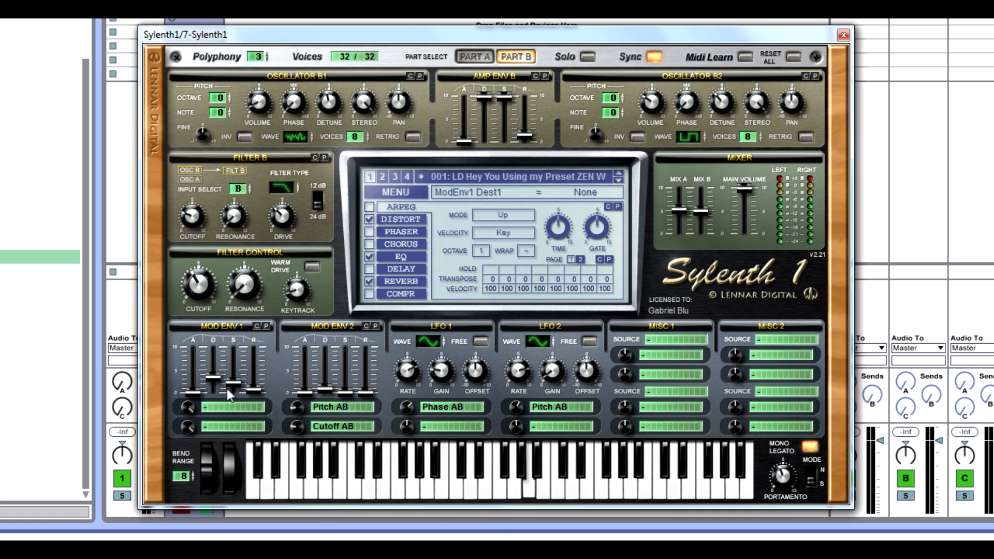
click(227, 407)
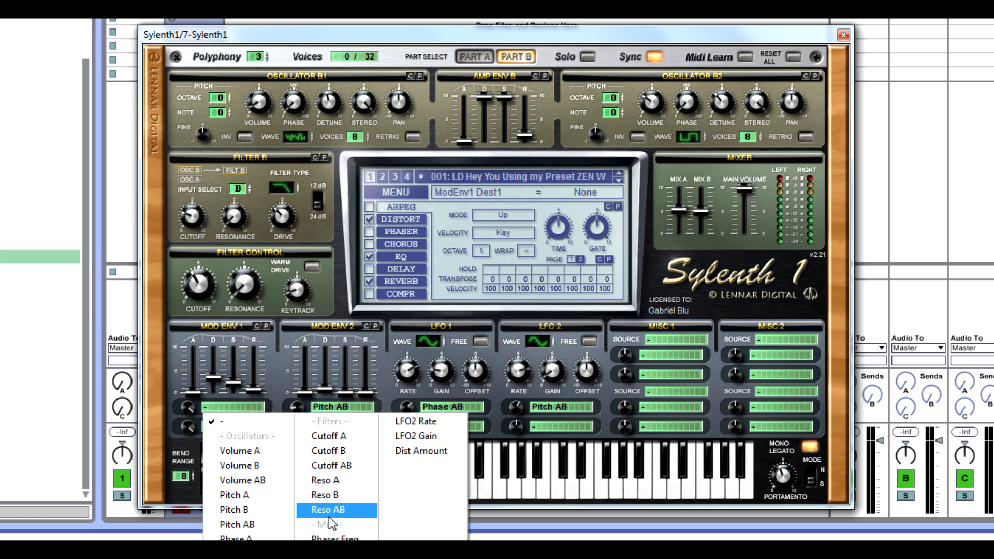
click(331, 468)
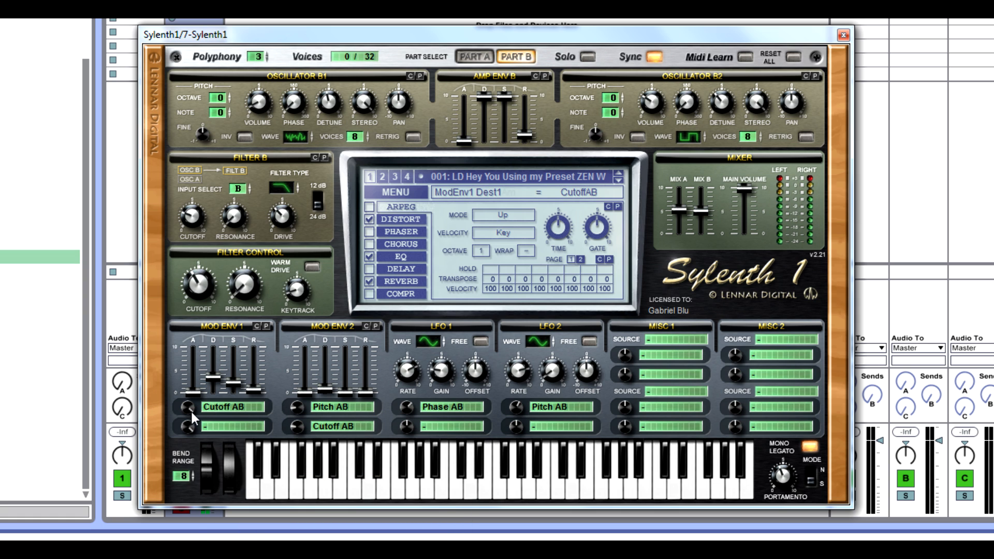
drag(189, 433, 250, 44)
click(224, 408)
click(332, 466)
- Check the decay, sustain and release values of Mod Env 1
click(215, 381)
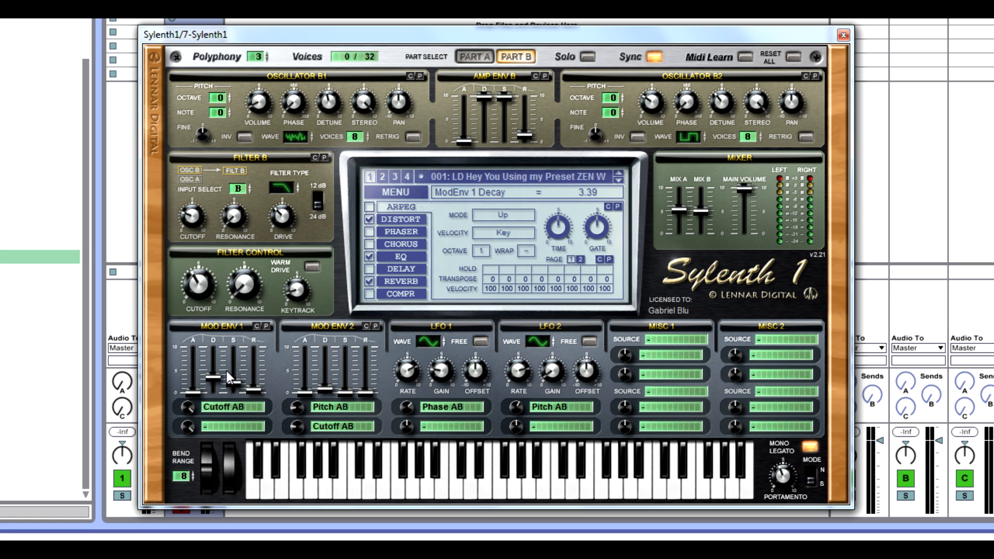
click(234, 383)
click(252, 390)
click(214, 379)
click(236, 384)
click(254, 390)
- Return to Part A and review Mod Env 2's first destination and its modulation amount
click(471, 58)
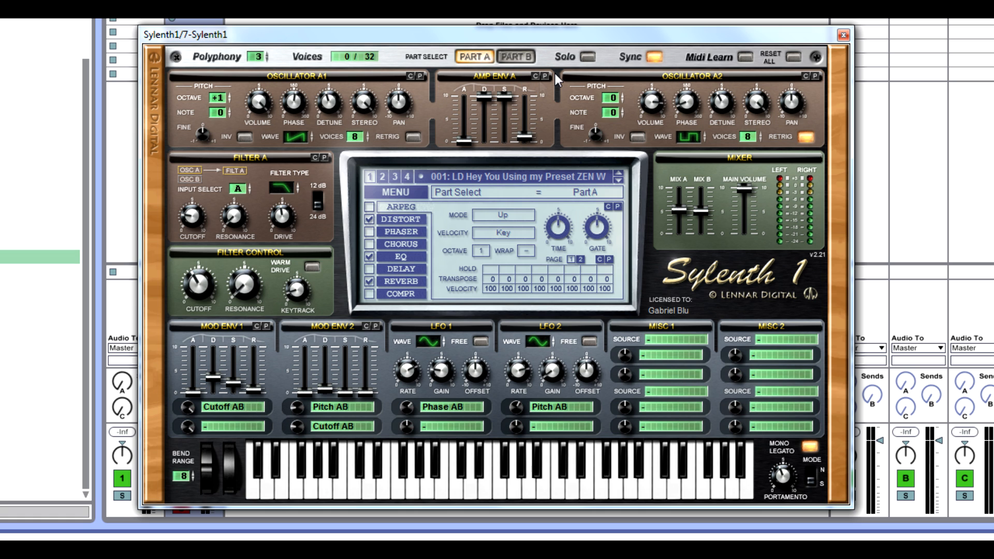
click(507, 57)
click(480, 59)
click(341, 408)
click(344, 511)
click(298, 408)
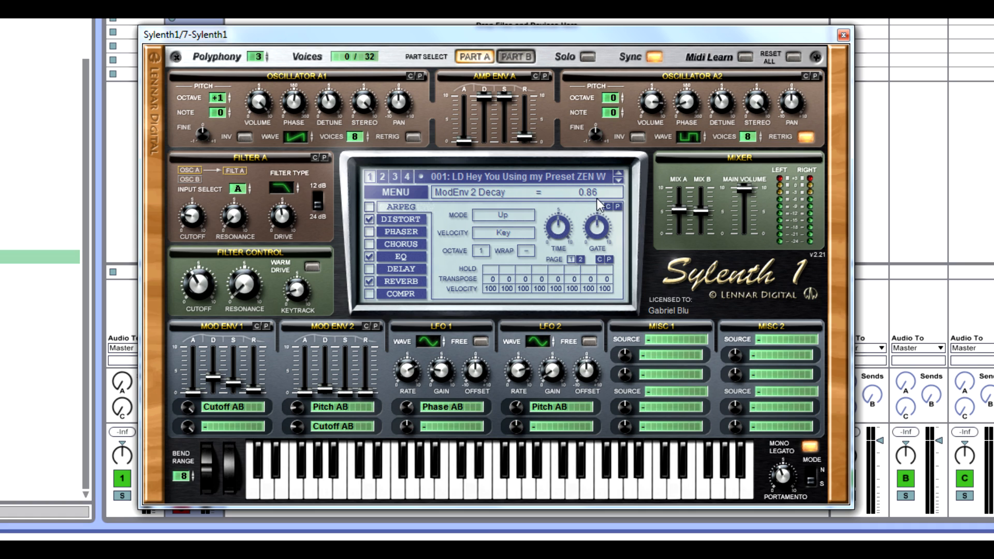
- Adjust Mod Env 2's amounts for the Pitch AB and Cutoff AB destinations, keeping both assigned
click(296, 406)
drag(297, 408, 271, 495)
drag(299, 435, 308, 405)
click(328, 427)
click(419, 487)
click(327, 388)
click(185, 406)
- Review LFO 1's destination, rate, gain and modulation amount together with oscillator A1's phase
click(440, 406)
click(439, 405)
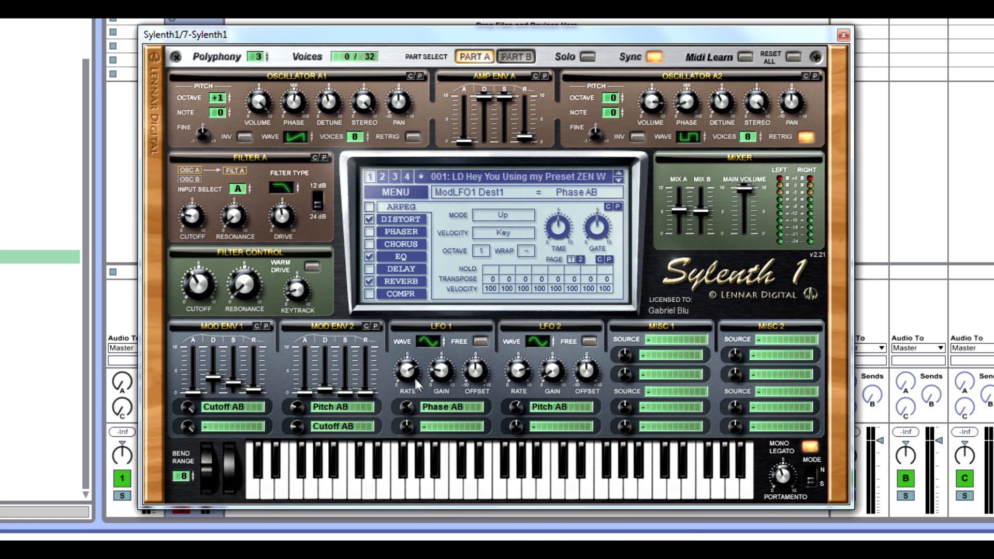
drag(299, 102, 298, 105)
click(410, 370)
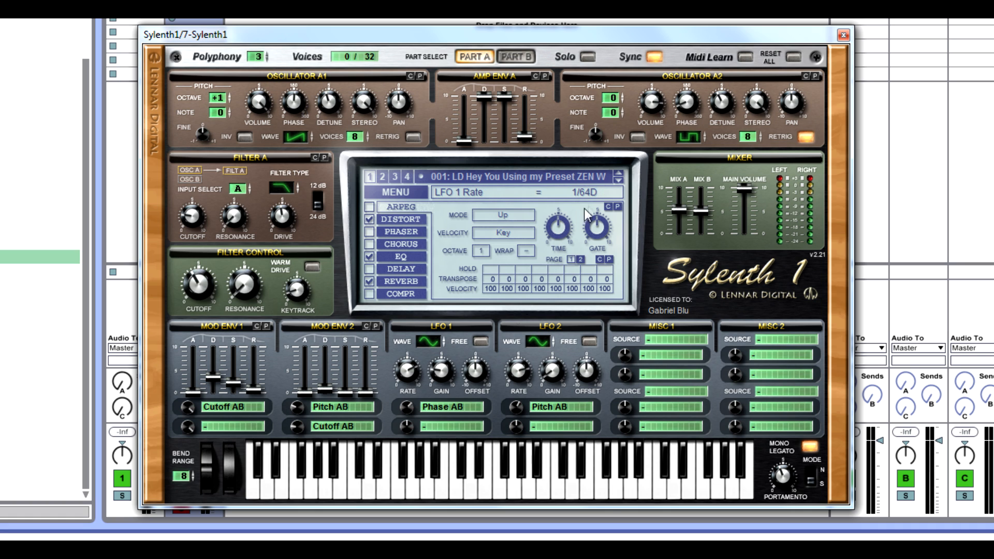
mouse_move(294, 103)
mouse_down()
mouse_move(301, 112)
mouse_move(302, 102)
mouse_move(297, 110)
mouse_up()
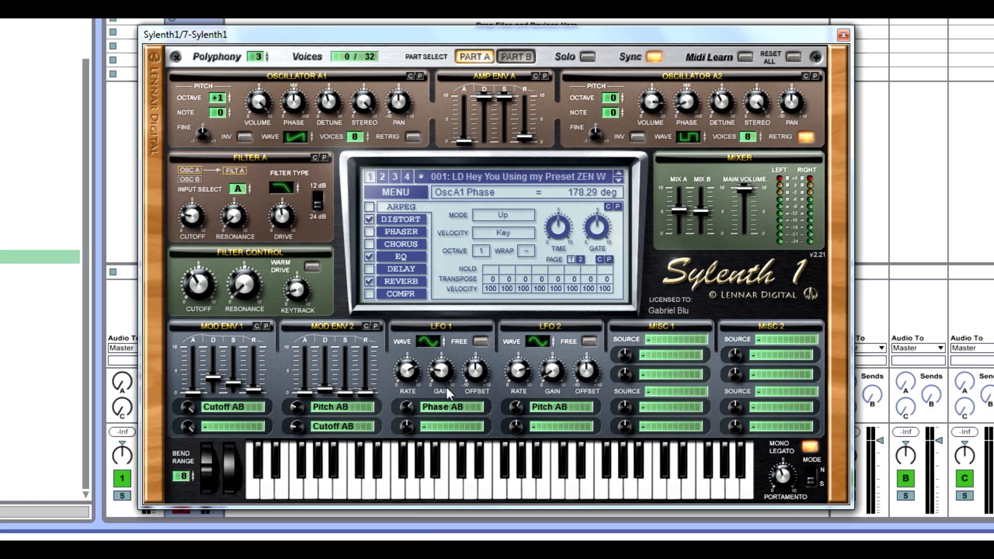
click(412, 374)
click(439, 374)
click(409, 406)
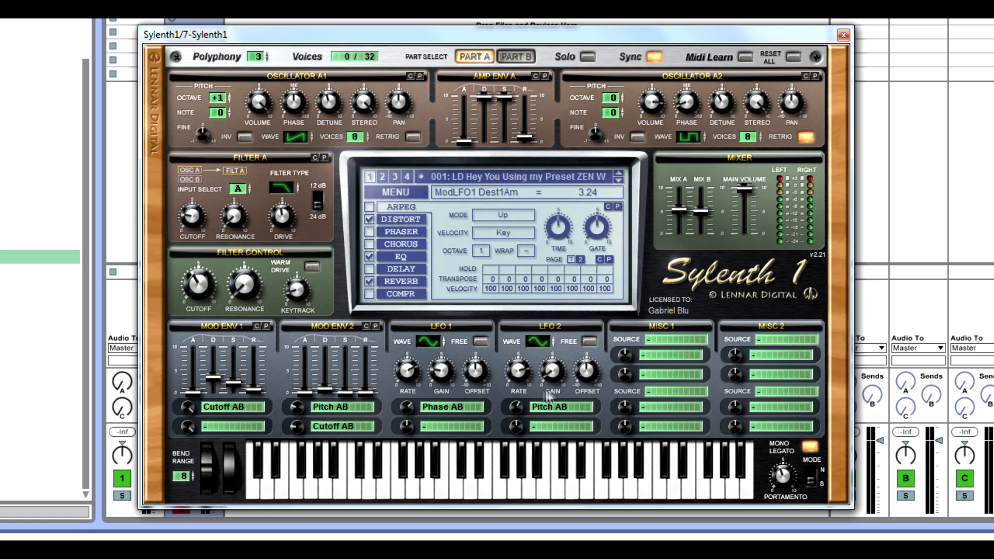
- Review LFO 2's modulation amount, destination and gain, and recheck LFO 1's destination
click(516, 408)
click(548, 407)
click(598, 523)
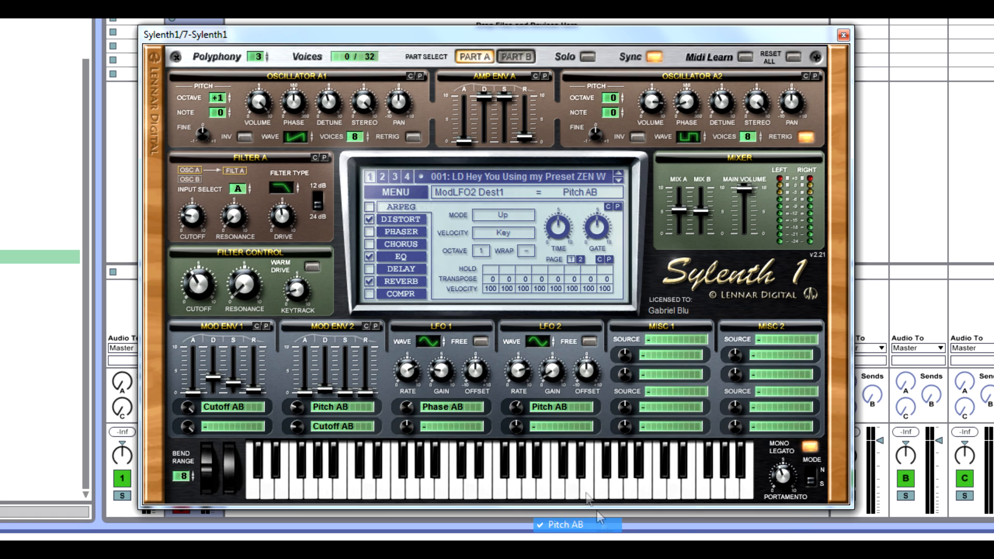
click(463, 409)
click(469, 558)
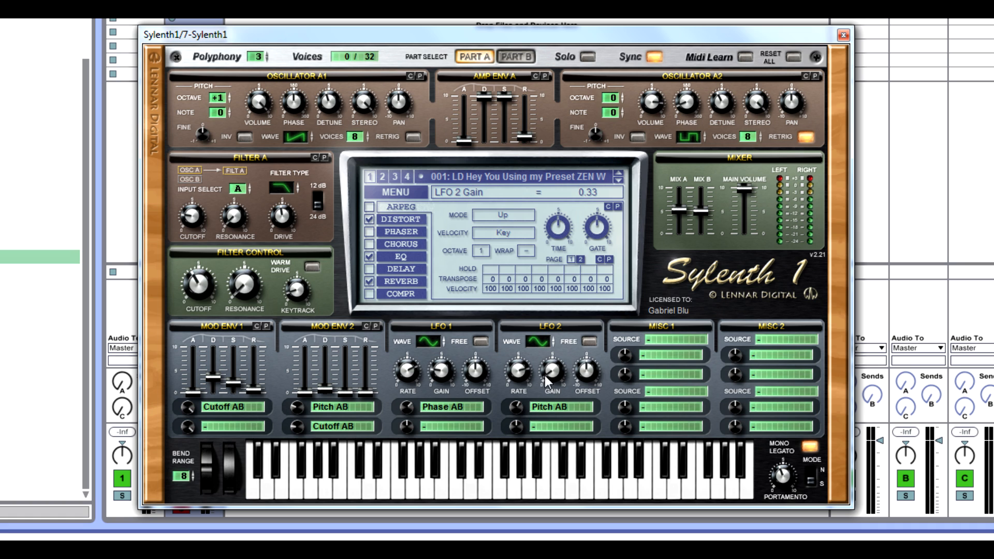
- Check the portamento mode and the distortion effect's type and amount
click(812, 478)
click(401, 218)
click(533, 225)
click(533, 278)
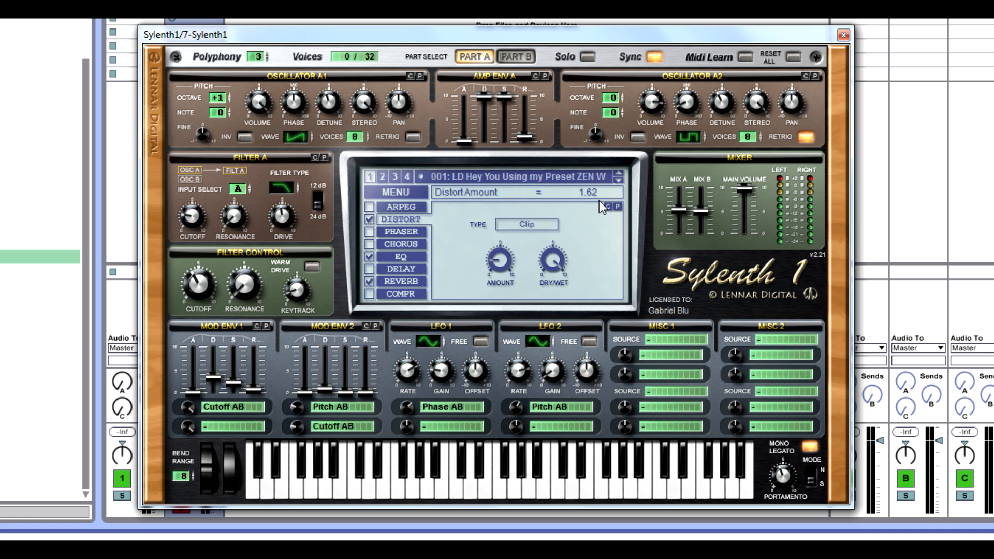
- Examine the EQ, delay and reverb settings, leaving the delay switched off
click(402, 259)
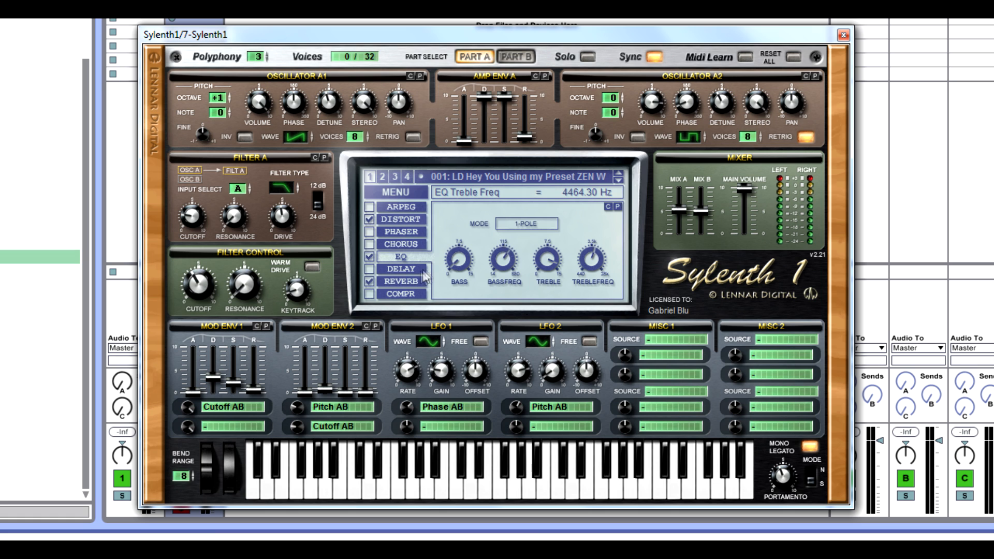
click(401, 269)
click(369, 270)
click(371, 270)
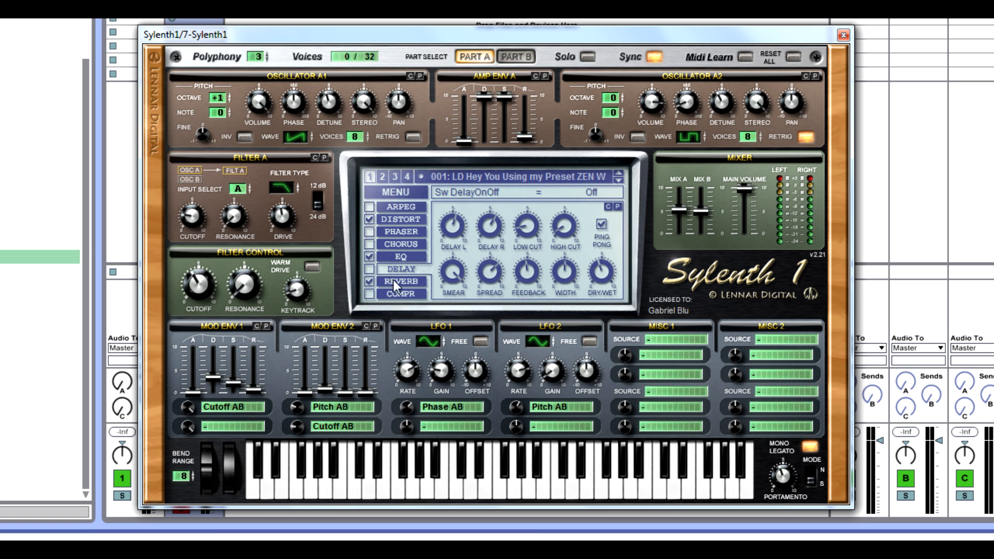
click(394, 281)
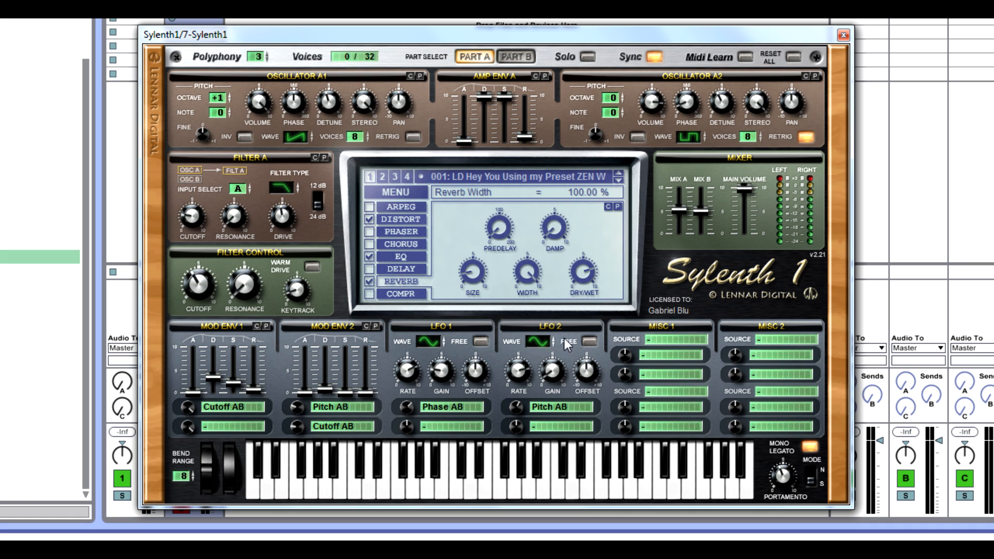
- Check the main volume in the mixer and set Mix B to 4.60
mouse_move(744, 190)
mouse_down()
mouse_move(742, 303)
mouse_move(742, 193)
mouse_up()
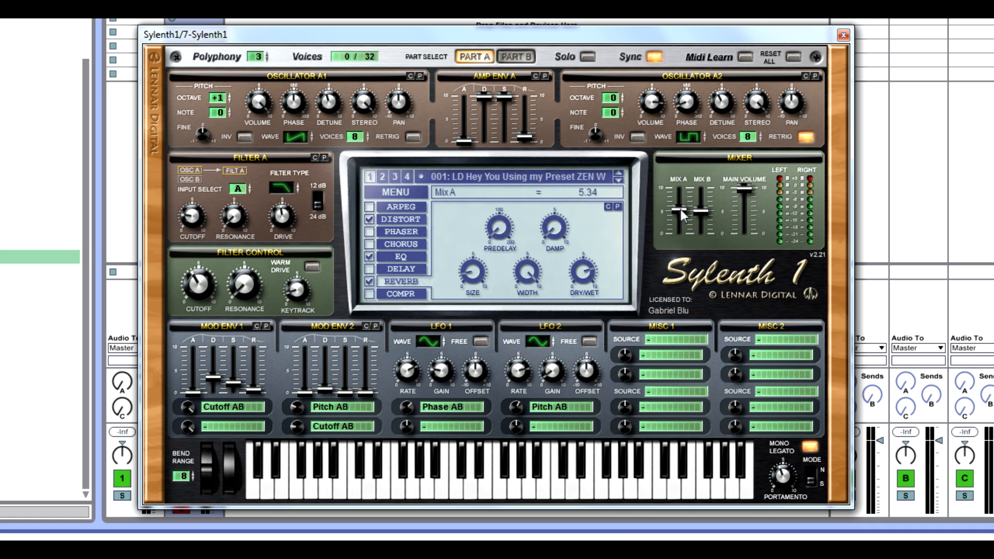
drag(704, 216, 706, 218)
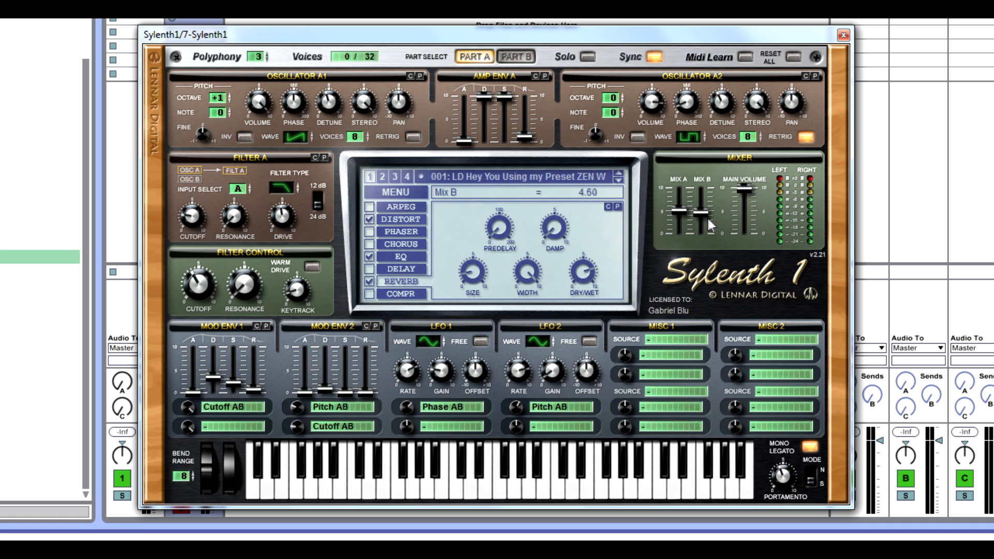